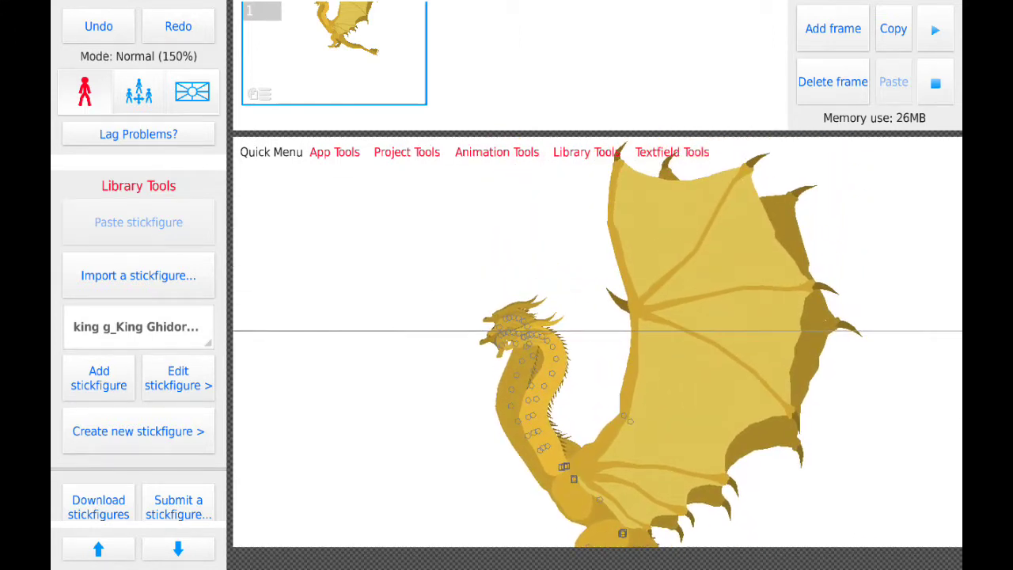
pyautogui.scroll(-2, 598, 357)
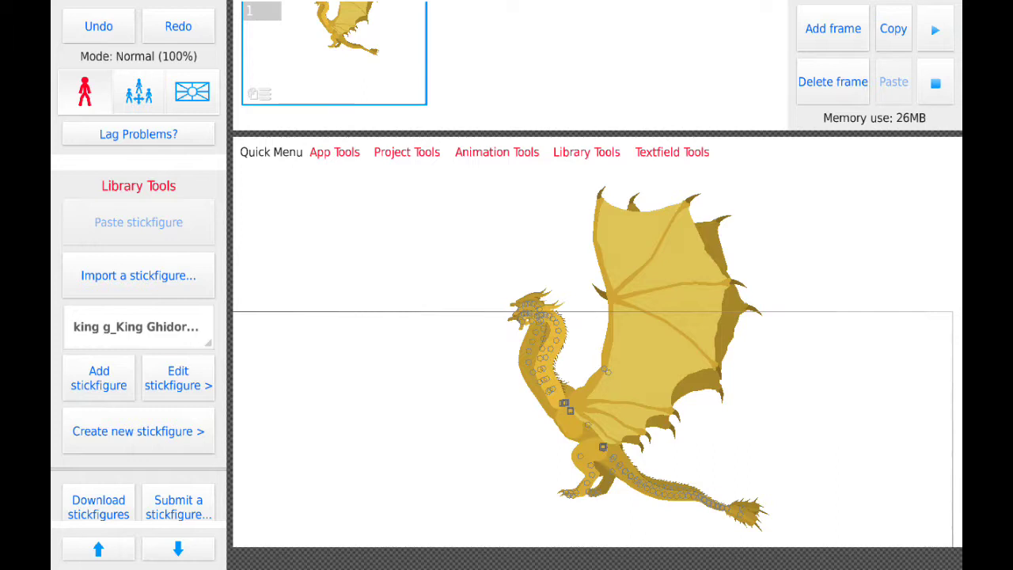
# Pan the canvas to recentre the whole King Ghidorah dragon at 100% zoom
pyautogui.moveTo(598, 396); pyautogui.dragTo(592, 332)
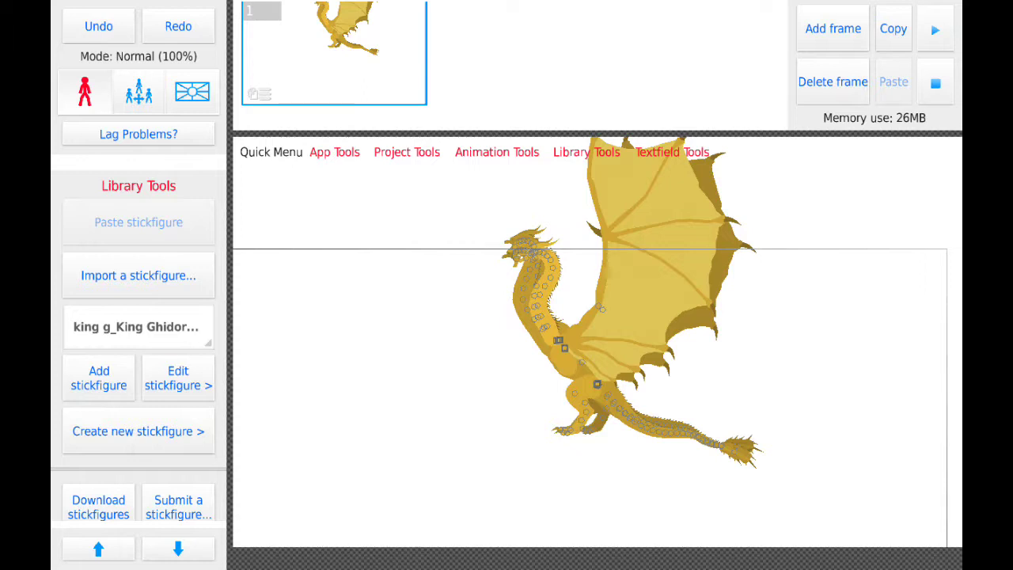
pyautogui.moveTo(396, 356)
pyautogui.mouseDown()
pyautogui.moveTo(396, 436)
pyautogui.moveTo(406, 372)
pyautogui.mouseUp()
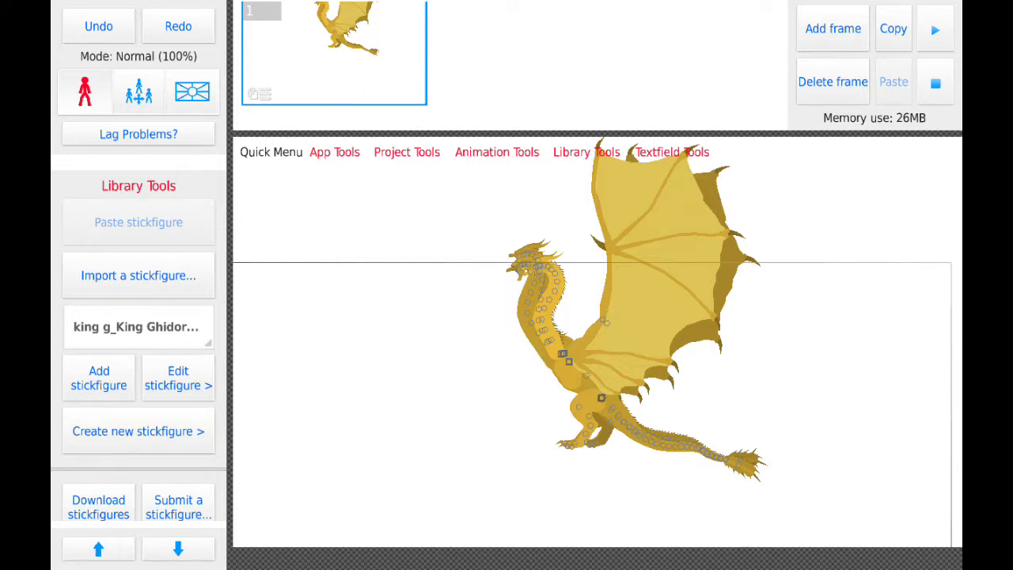
pyautogui.scroll(3, 618, 340)
pyautogui.scroll(1, 617, 340)
pyautogui.moveTo(554, 277); pyautogui.dragTo(602, 396)
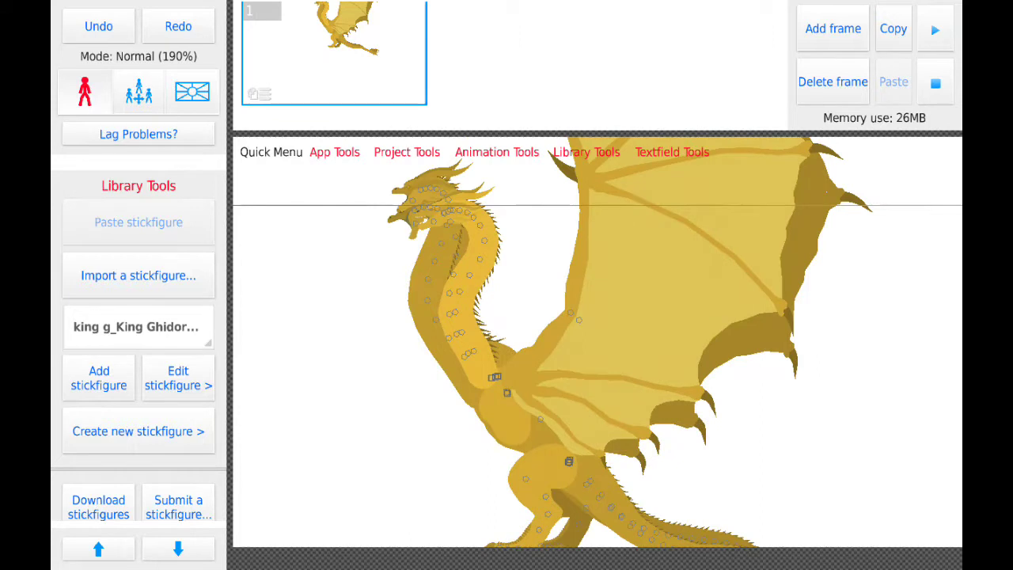
pyautogui.moveTo(578, 318); pyautogui.dragTo(544, 297)
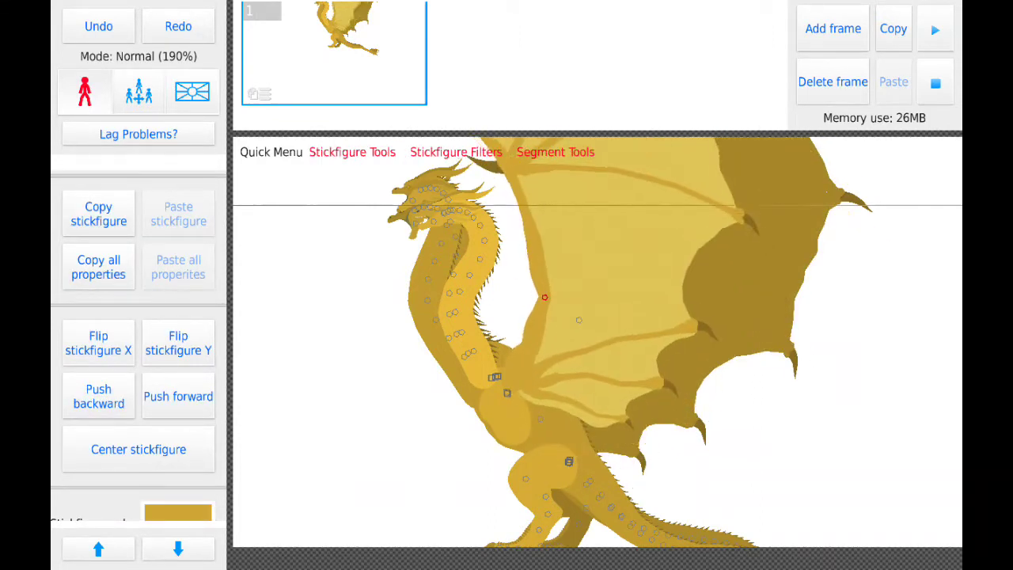
pyautogui.click(99, 26)
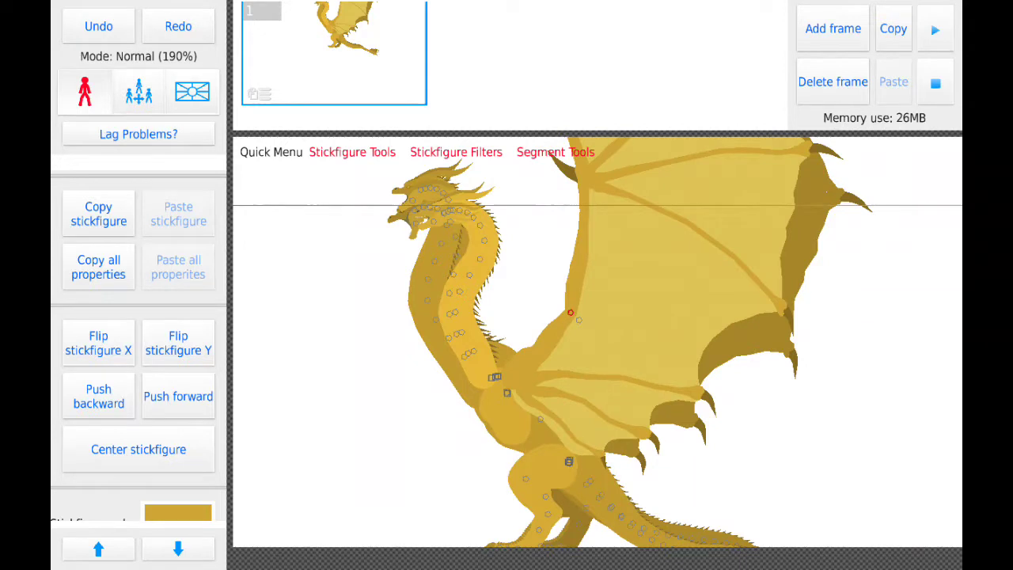
pyautogui.click(871, 396)
pyautogui.scroll(-3, 602, 341)
pyautogui.scroll(-2, 601, 340)
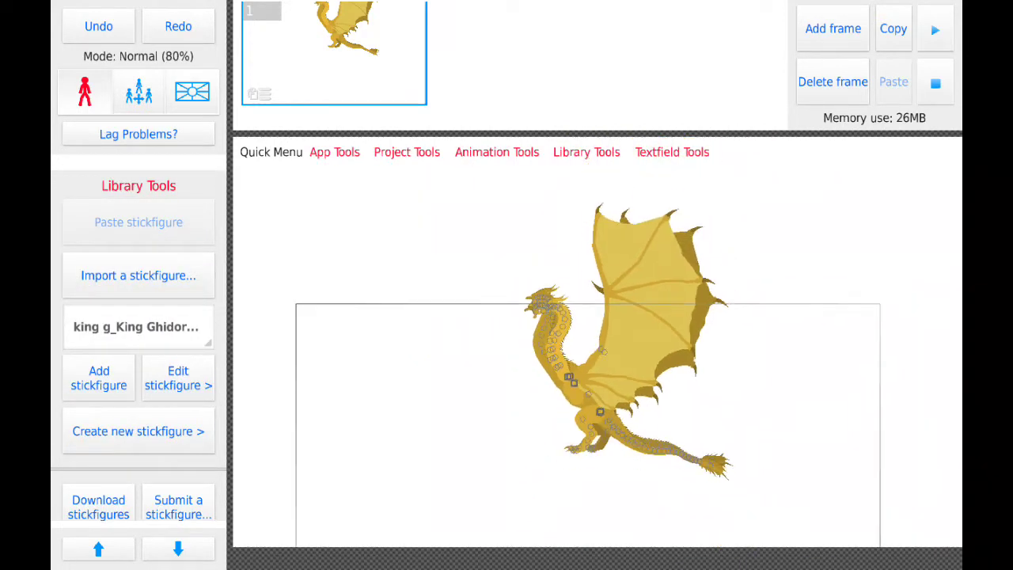
pyautogui.scroll(2, 601, 340)
# Pan around the dragon, including its tail, then pull down the Android notification shade
pyautogui.moveTo(871, 316); pyautogui.dragTo(938, 392)
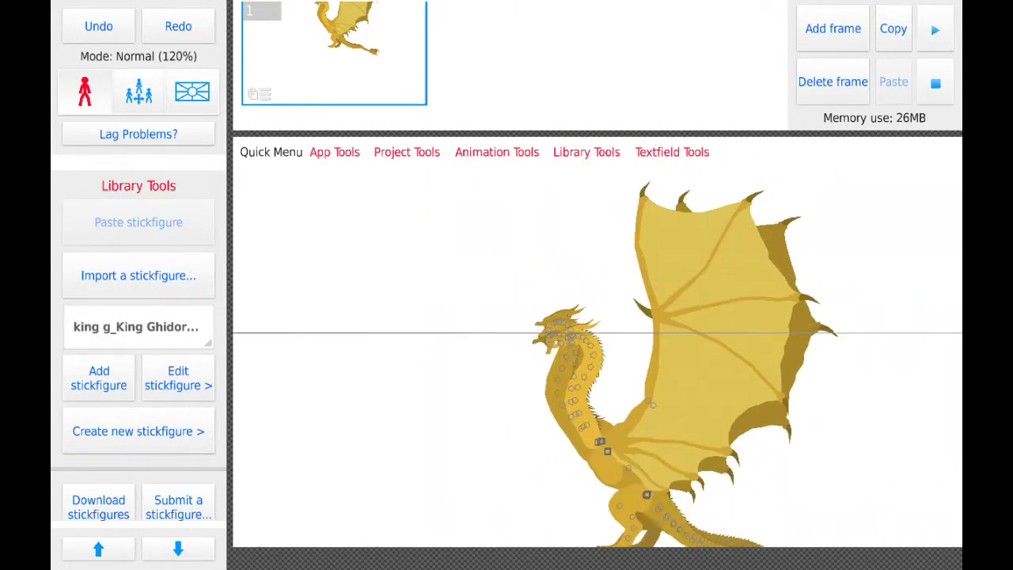
pyautogui.moveTo(396, 395); pyautogui.dragTo(388, 336)
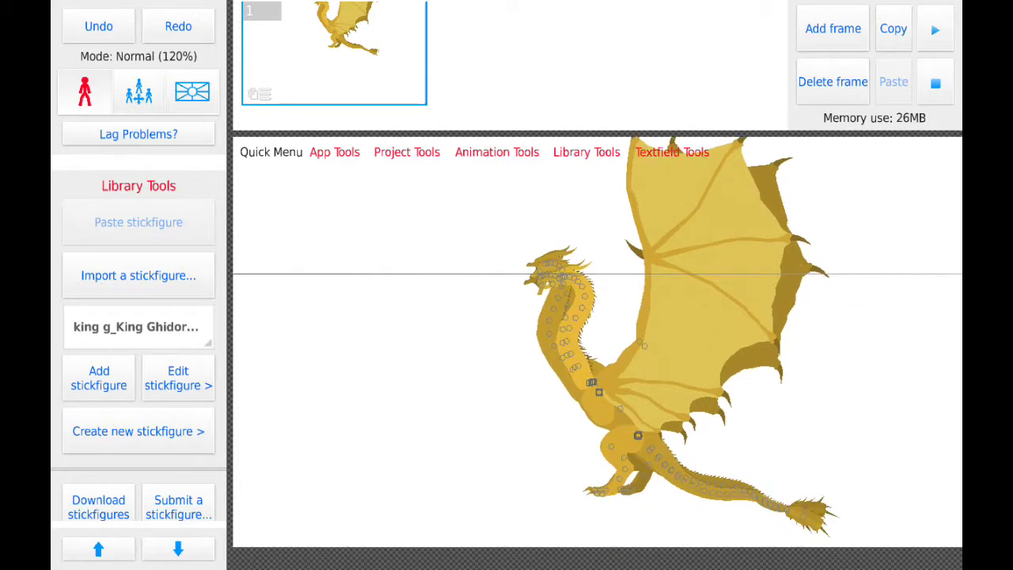
pyautogui.scroll(-3, 601, 340)
pyautogui.scroll(2, 601, 340)
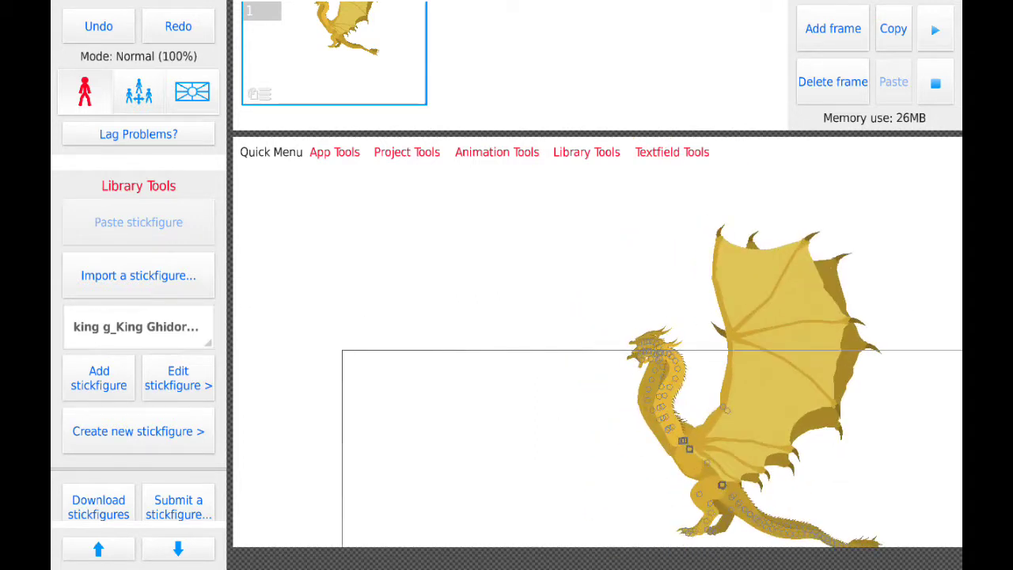
pyautogui.scroll(2, 601, 341)
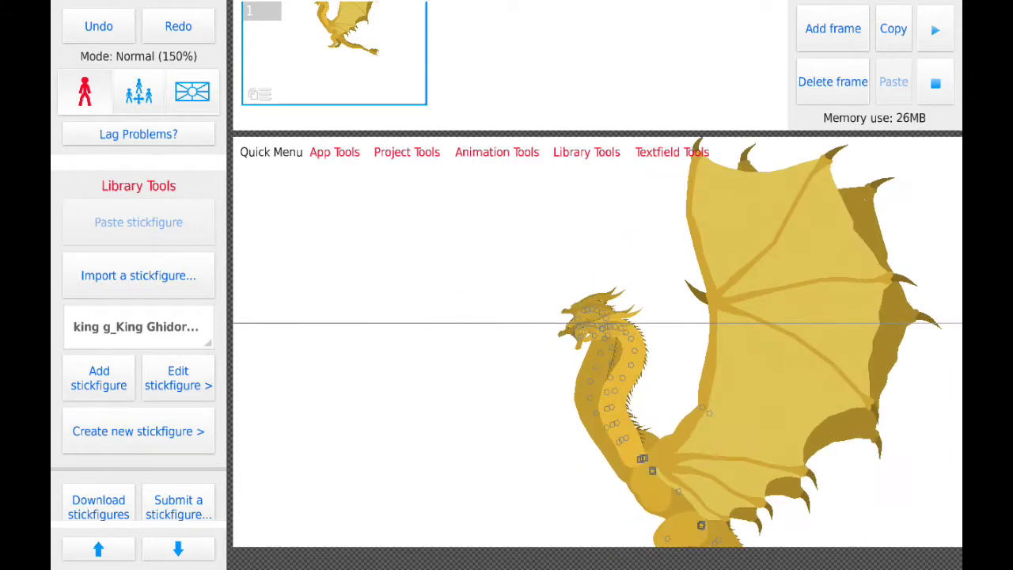
pyautogui.moveTo(601, 340); pyautogui.dragTo(558, 226)
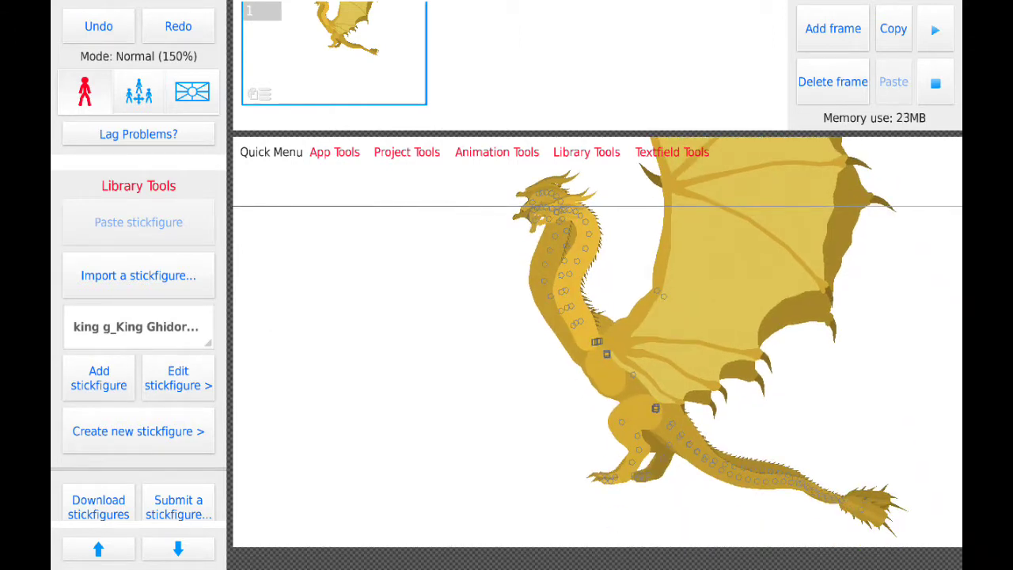
pyautogui.scroll(2, 602, 340)
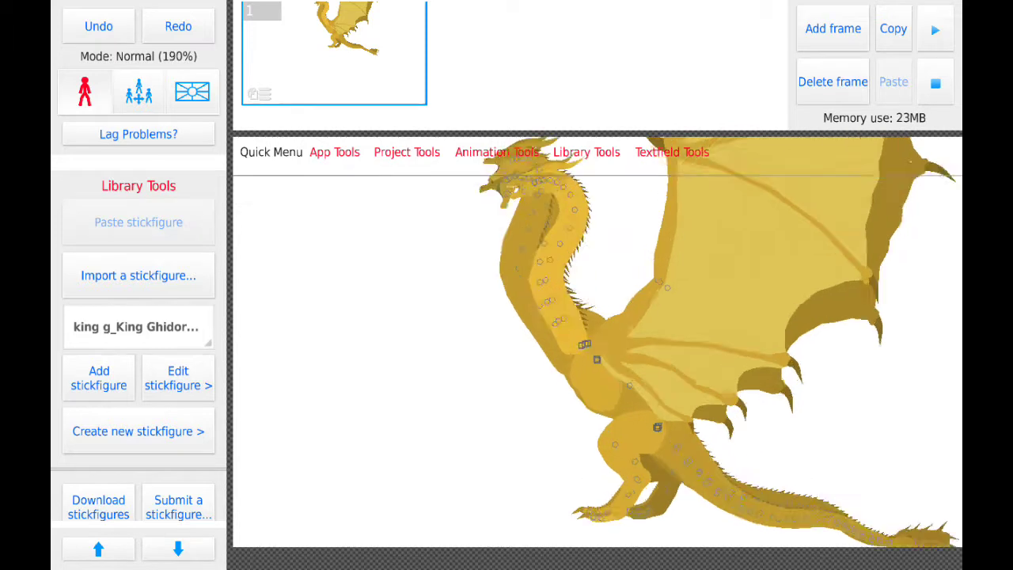
pyautogui.scroll(2, 602, 340)
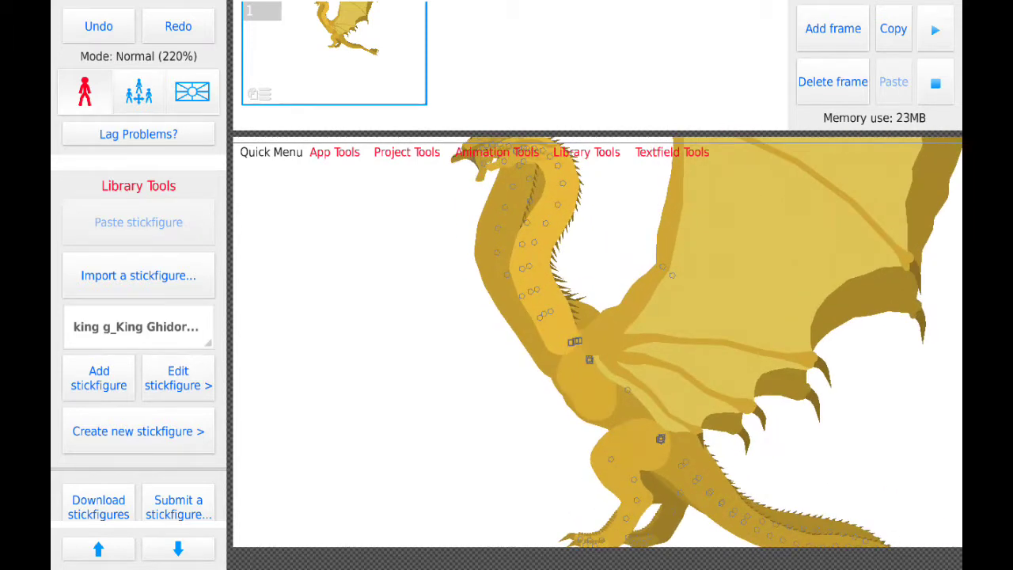
pyautogui.scroll(-2, 602, 340)
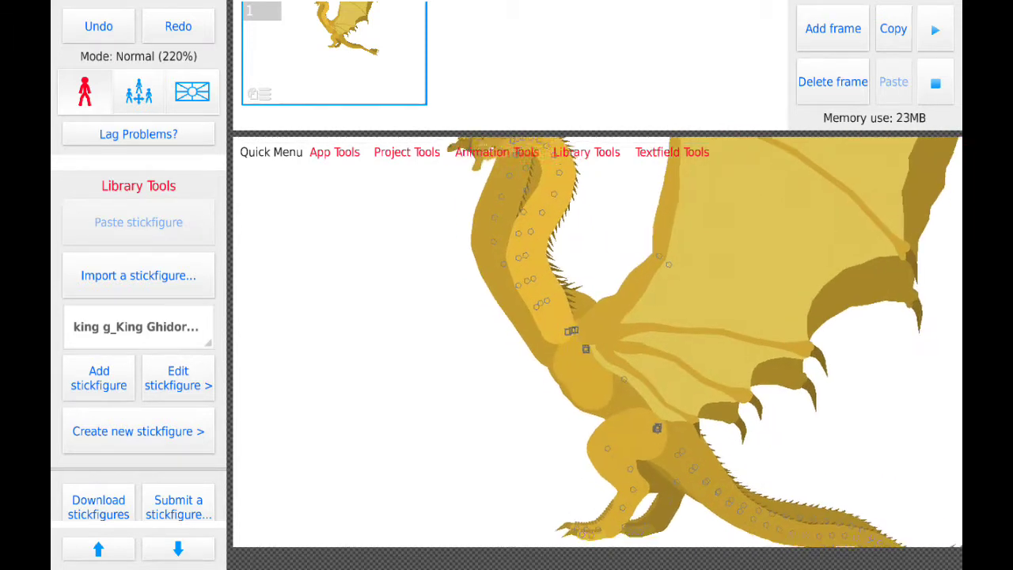
pyautogui.scroll(-2, 602, 340)
pyautogui.moveTo(870, 316); pyautogui.dragTo(835, 380)
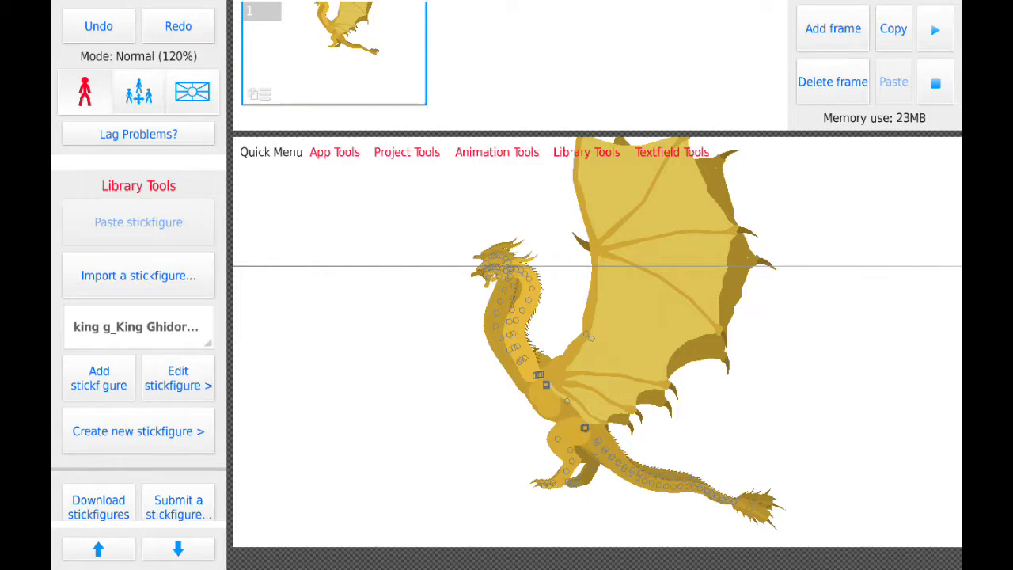
pyautogui.moveTo(507, 2); pyautogui.dragTo(507, 316)
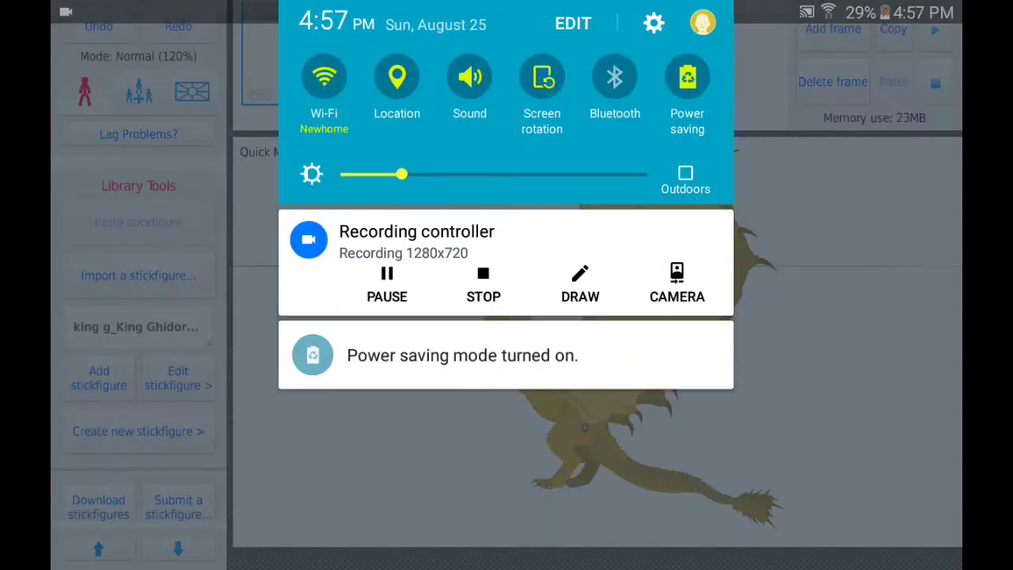